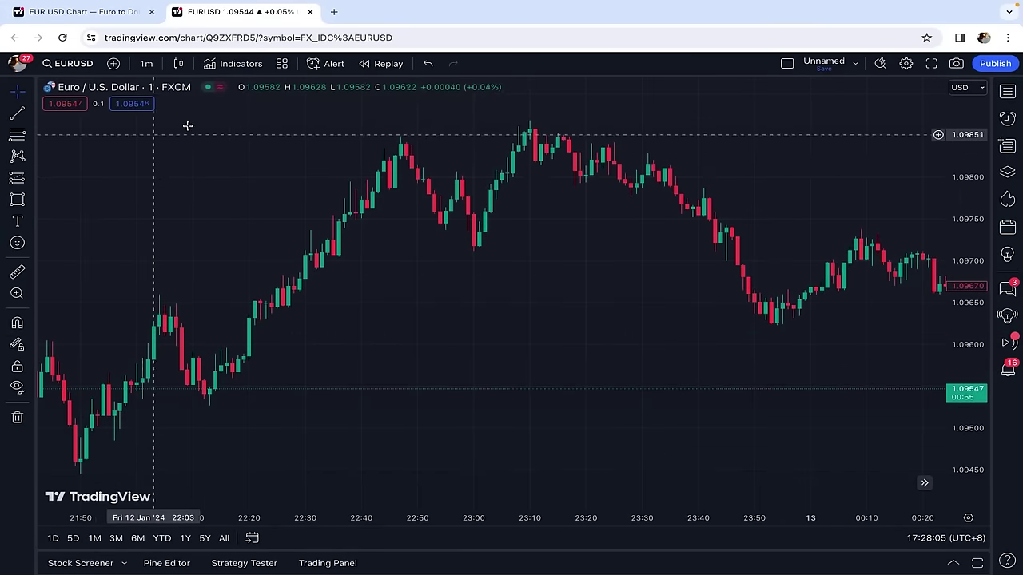
- Search indicators for 'ama' and add AlgoAlpha's Amazing Oscillator (AO) as a new pane
{"action": "left_click", "coordinate": [237, 64]}
{"action": "type", "text": "a"}
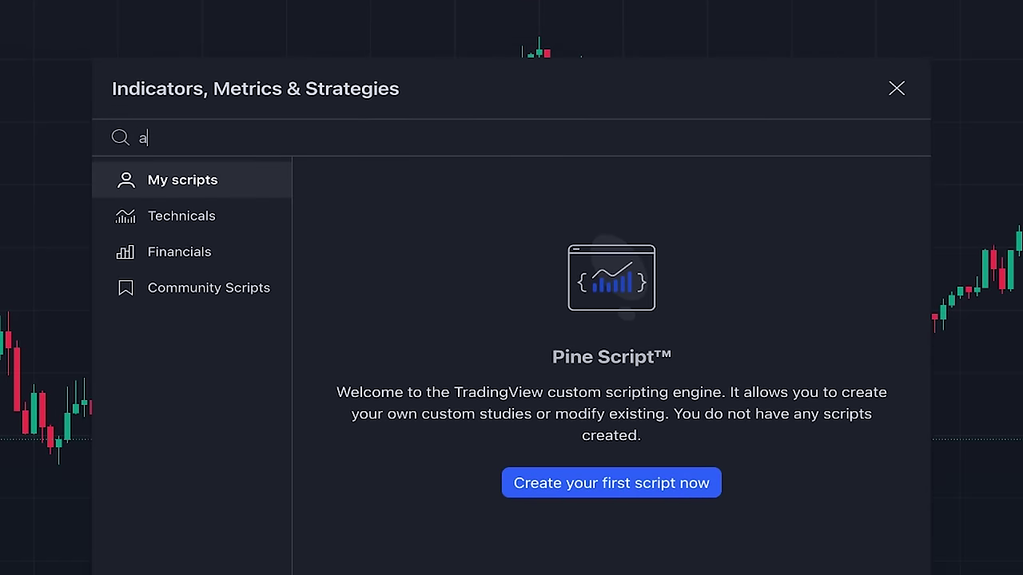
{"action": "type", "text": "ma"}
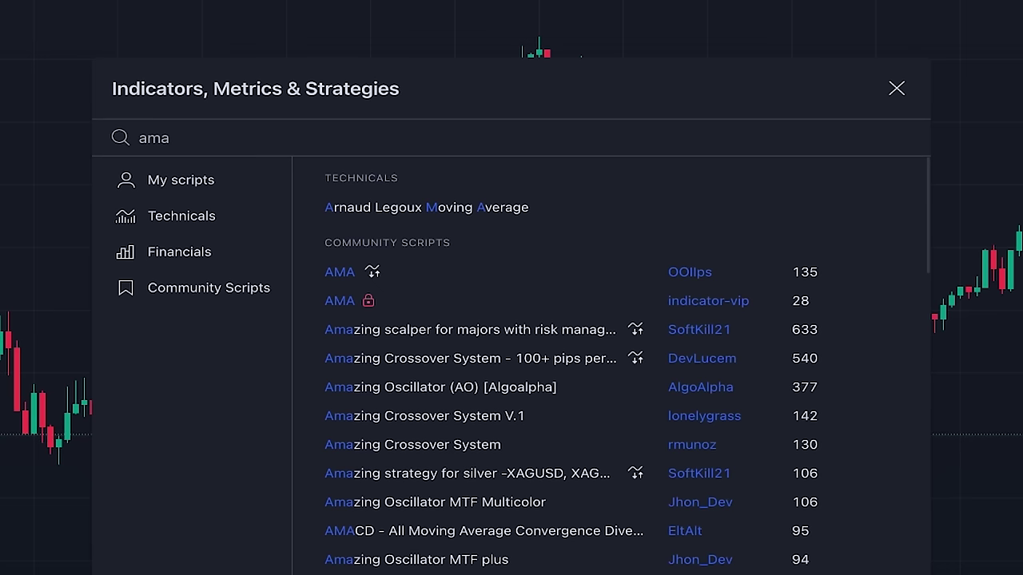
{"action": "left_click", "coordinate": [465, 396]}
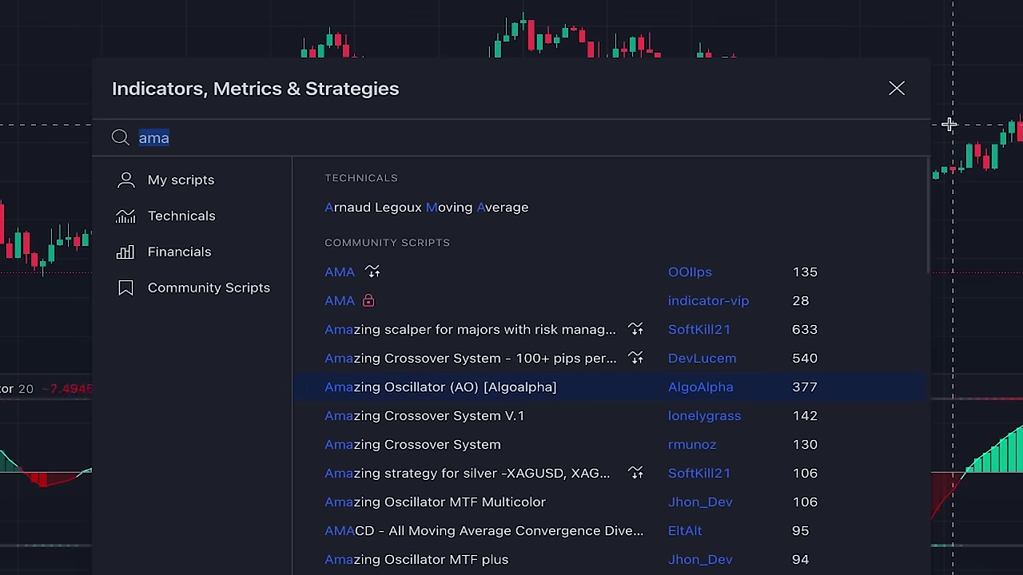
{"action": "left_click", "coordinate": [897, 88]}
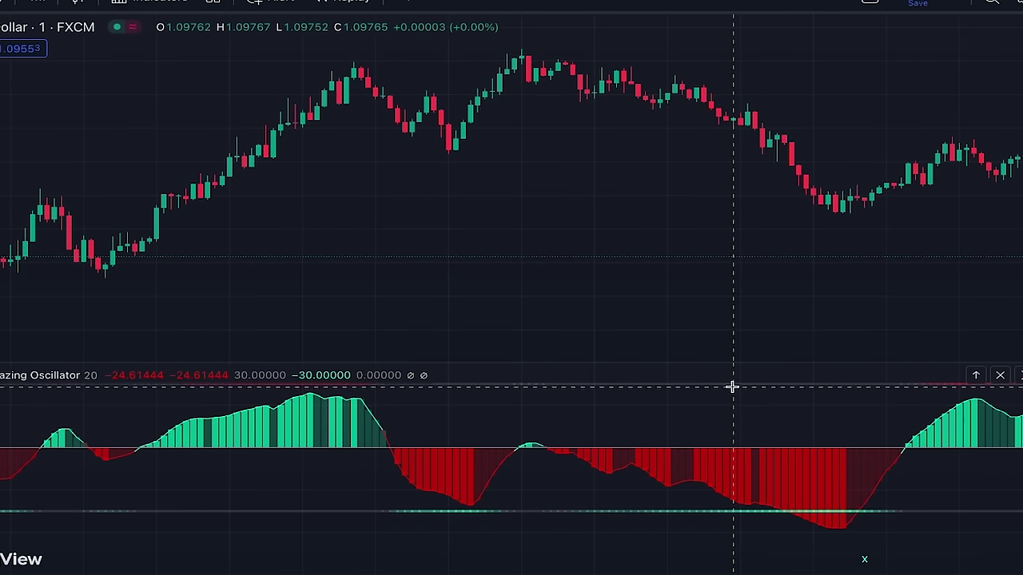
{"action": "scroll", "coordinate": [748, 397], "scroll_direction": "right", "scroll_amount": 10}
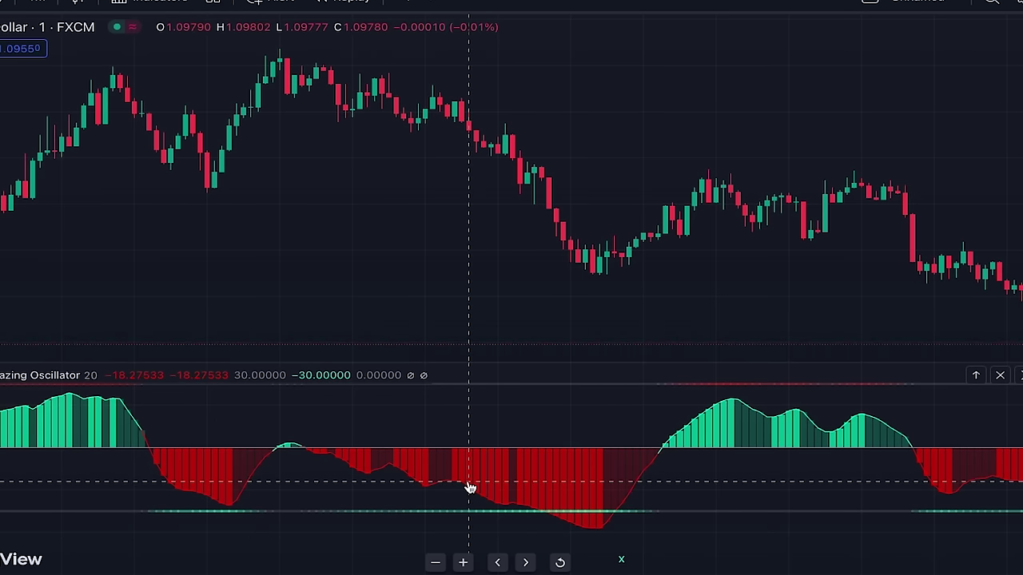
{"action": "scroll", "coordinate": [469, 487], "scroll_direction": "left", "scroll_amount": 5}
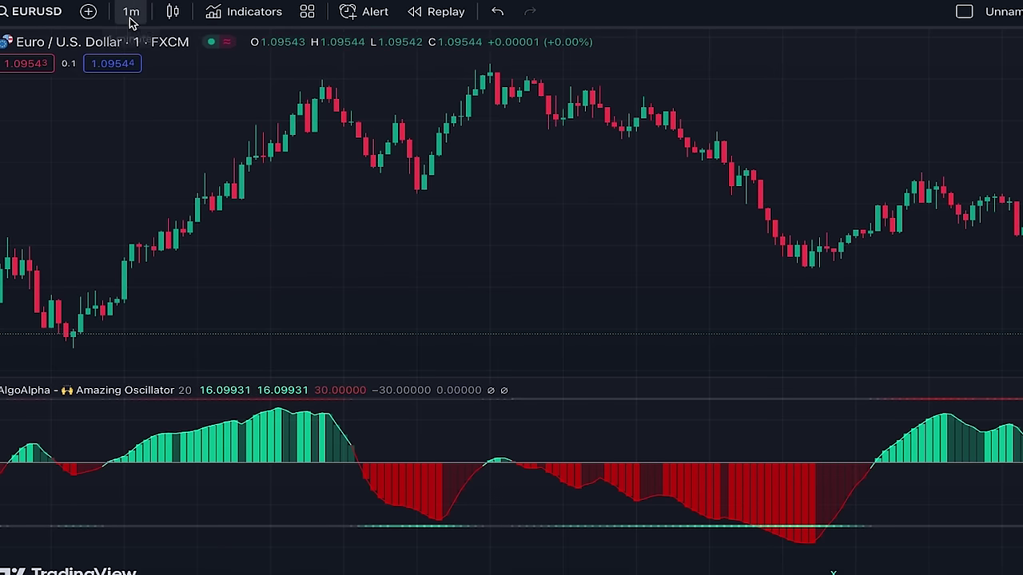
{"action": "left_click", "coordinate": [131, 12]}
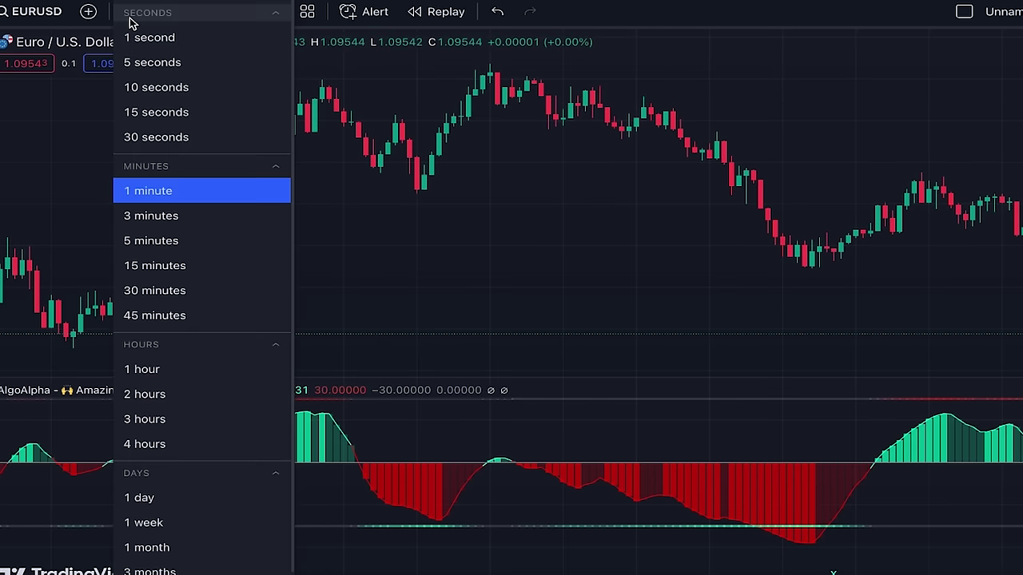
{"action": "left_click", "coordinate": [165, 193]}
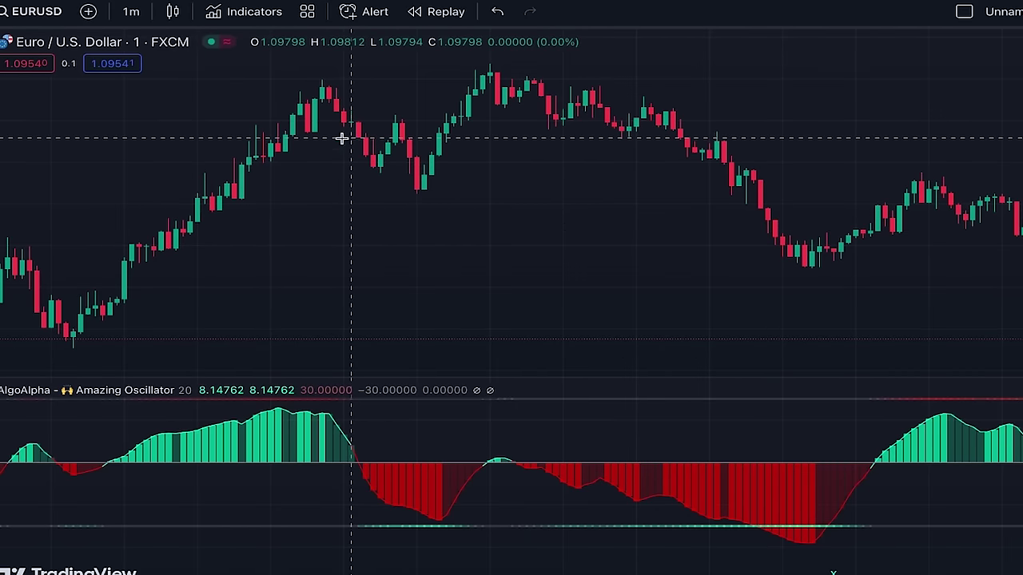
{"action": "left_click", "coordinate": [44, 11]}
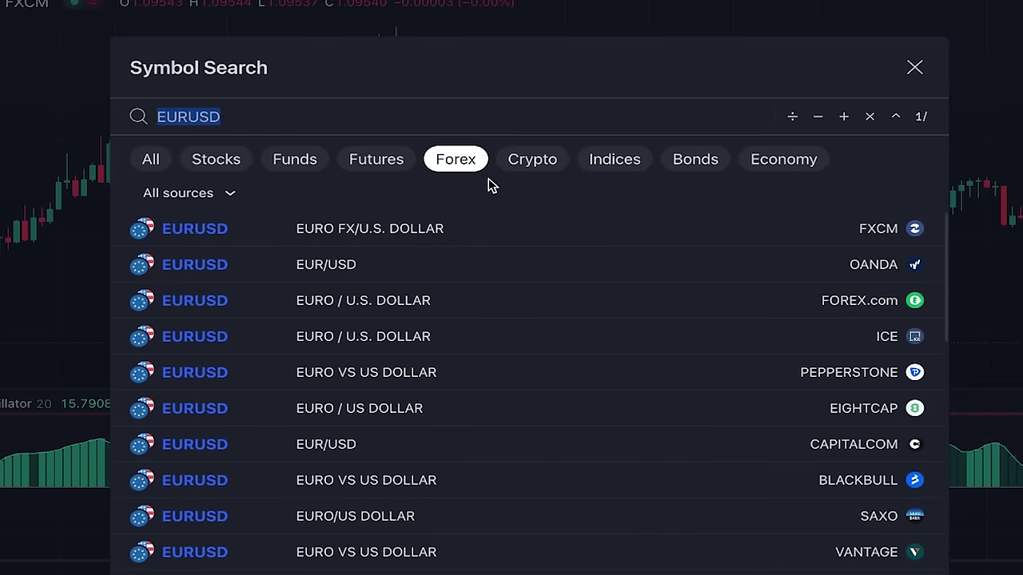
{"action": "left_click", "coordinate": [916, 70]}
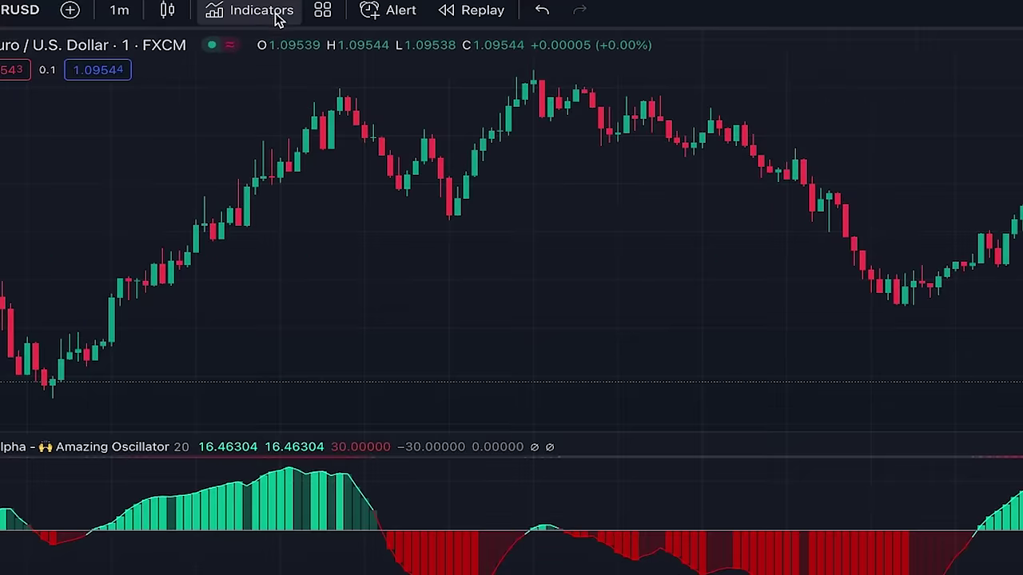
- Search indicators for 'andean' and add the Andean Oscillator pane below the Amazing Oscillator
{"action": "left_click", "coordinate": [232, 63]}
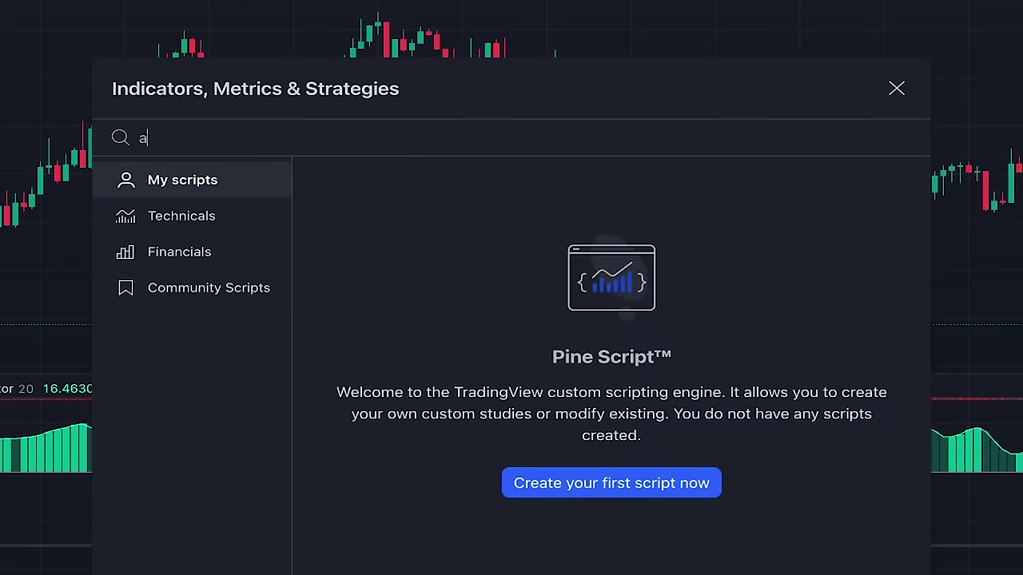
{"action": "type", "text": "andean"}
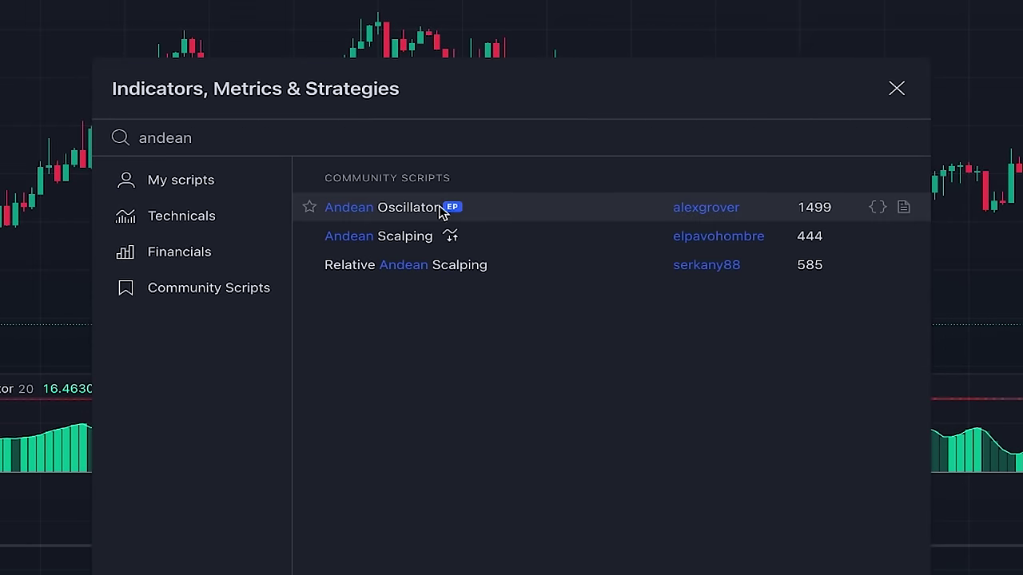
{"action": "left_click", "coordinate": [421, 204]}
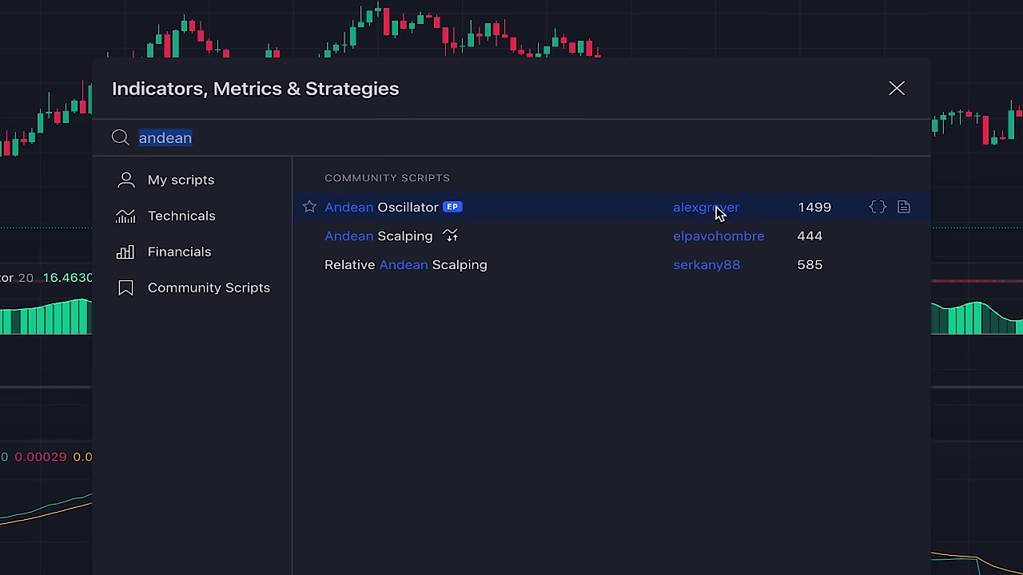
{"action": "left_click", "coordinate": [897, 88]}
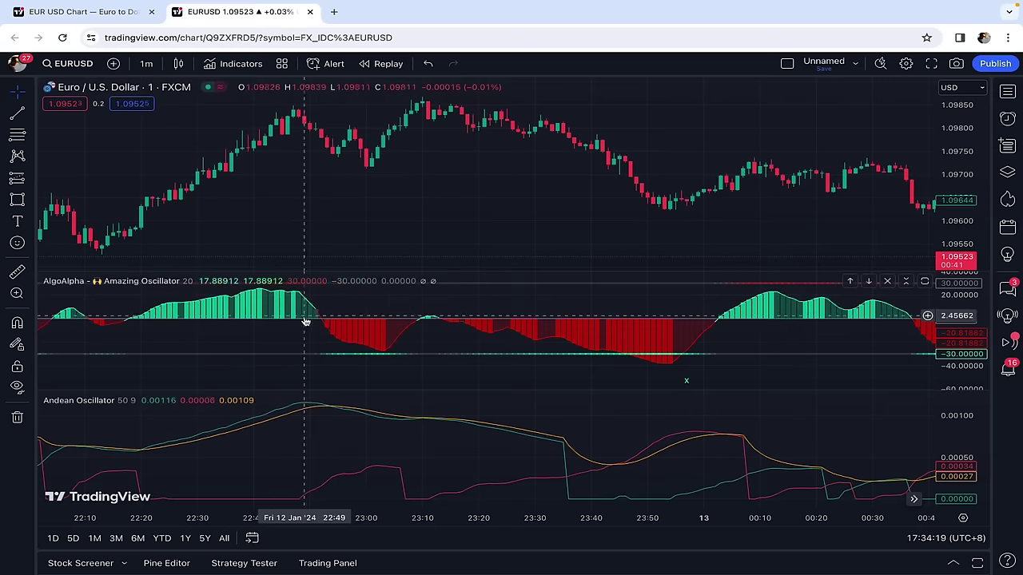
{"action": "scroll", "coordinate": [361, 316], "scroll_direction": "left", "scroll_amount": 5}
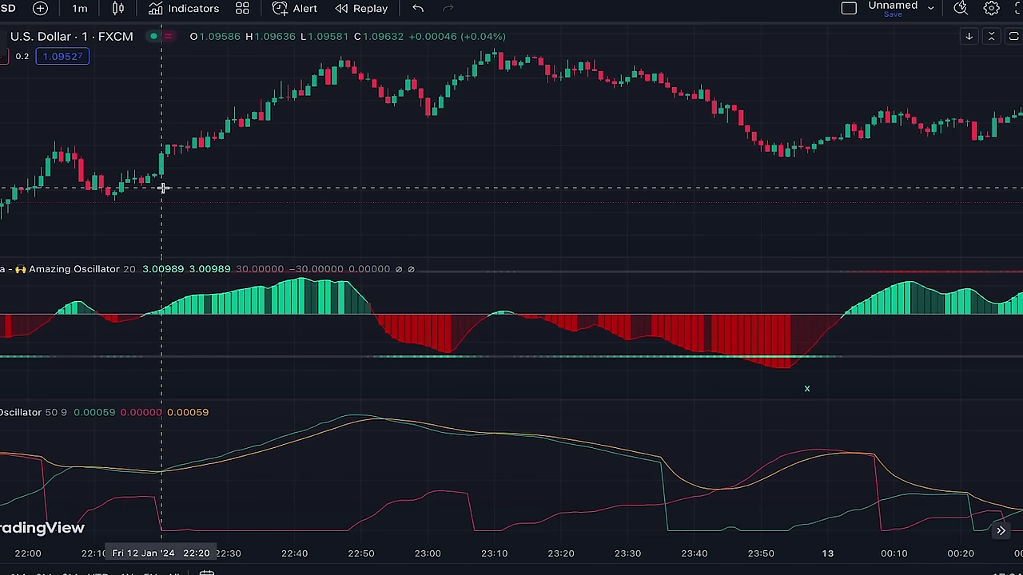
{"action": "left_click", "coordinate": [175, 146]}
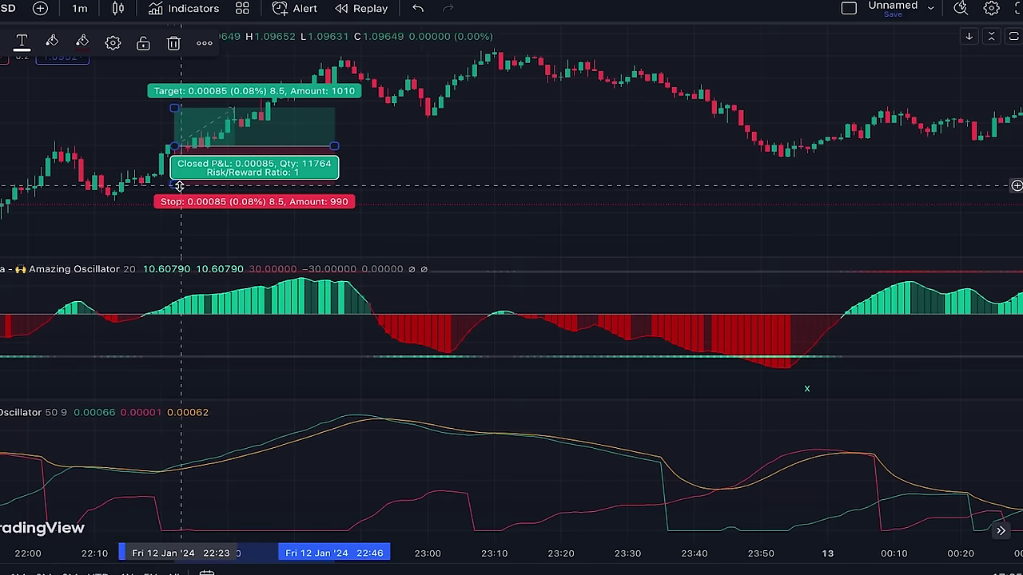
- Set the long position's stop to 9.5 pips and target to about 20.8 pips (2.19 ratio)
{"action": "left_click_drag", "start_coordinate": [171, 189], "coordinate": [173, 192]}
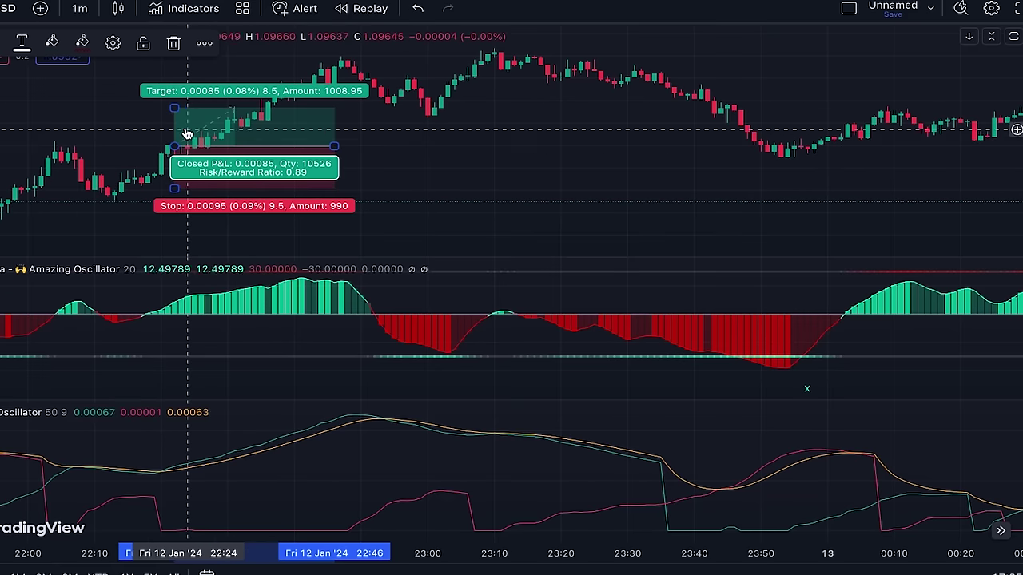
{"action": "left_click_drag", "start_coordinate": [174, 107], "coordinate": [174, 51]}
{"action": "scroll", "coordinate": [557, 167], "scroll_direction": "right", "scroll_amount": 5}
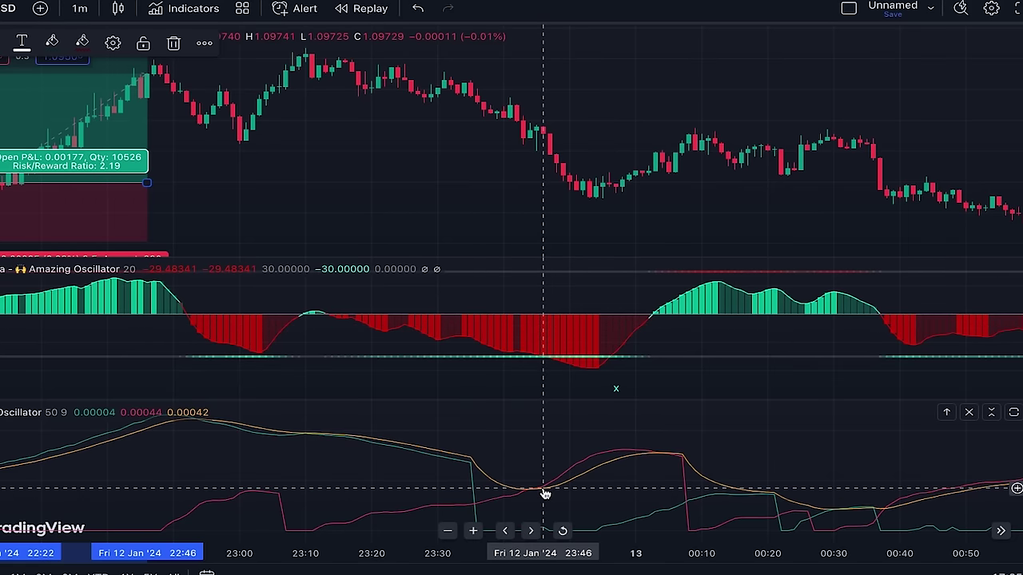
{"action": "left_click", "coordinate": [322, 336]}
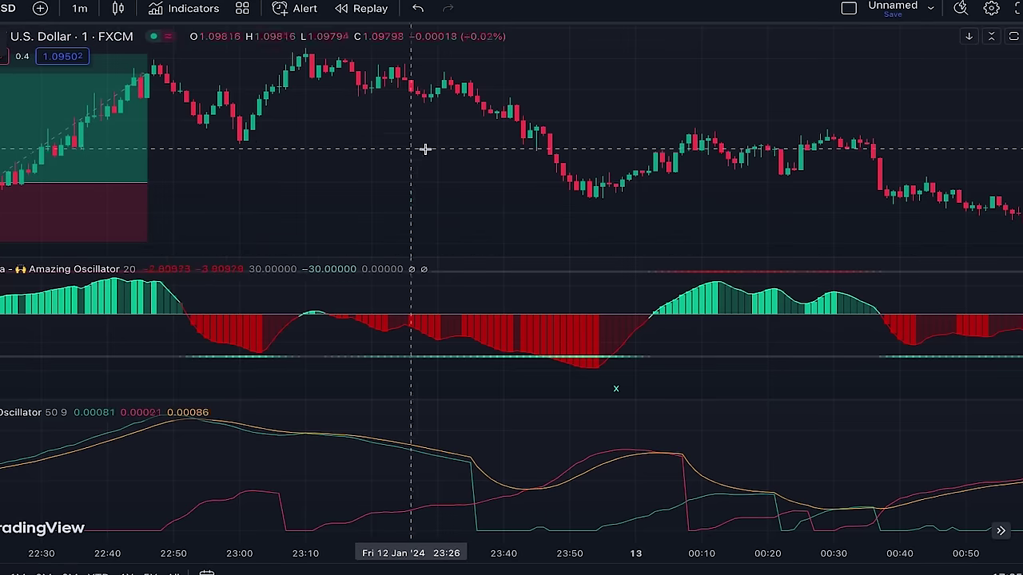
- Place a short position at 23:47 with a 2.34 ratio, then start a rectangle over 22:54–23:40
{"action": "left_click", "coordinate": [550, 134]}
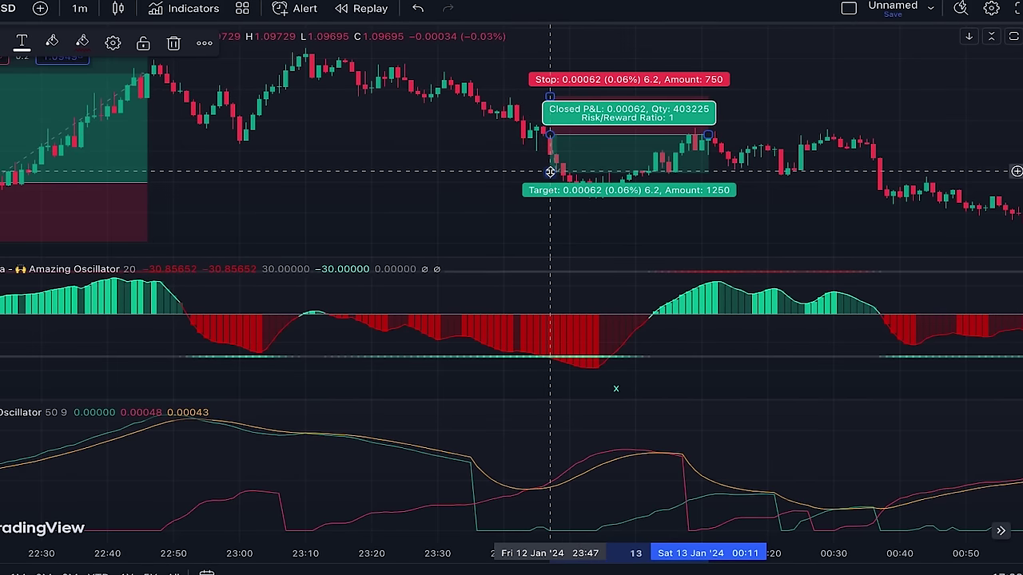
{"action": "left_click_drag", "start_coordinate": [550, 172], "coordinate": [559, 225]}
{"action": "scroll", "coordinate": [557, 223], "scroll_direction": "left", "scroll_amount": 3}
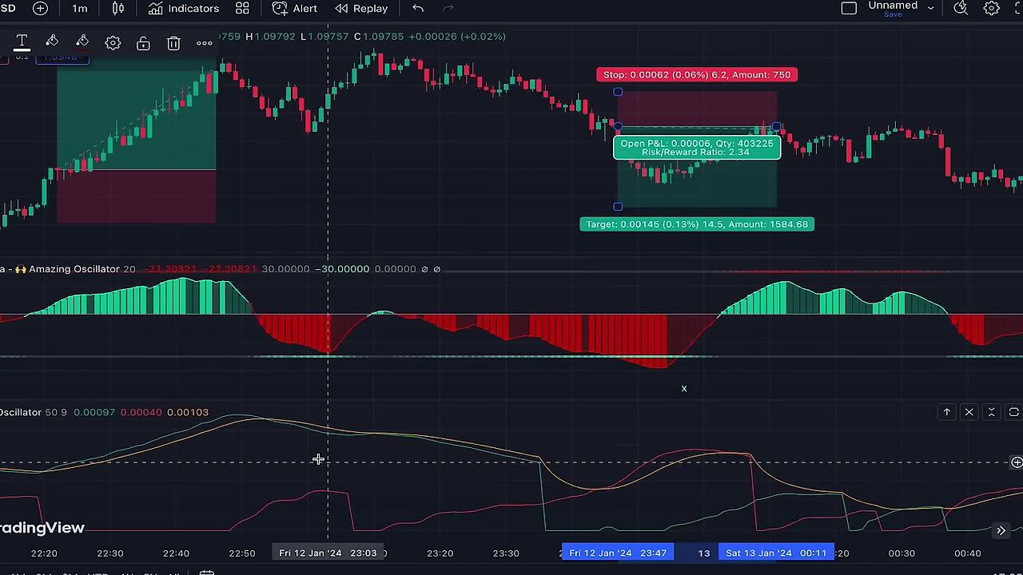
{"action": "key", "text": "Escape"}
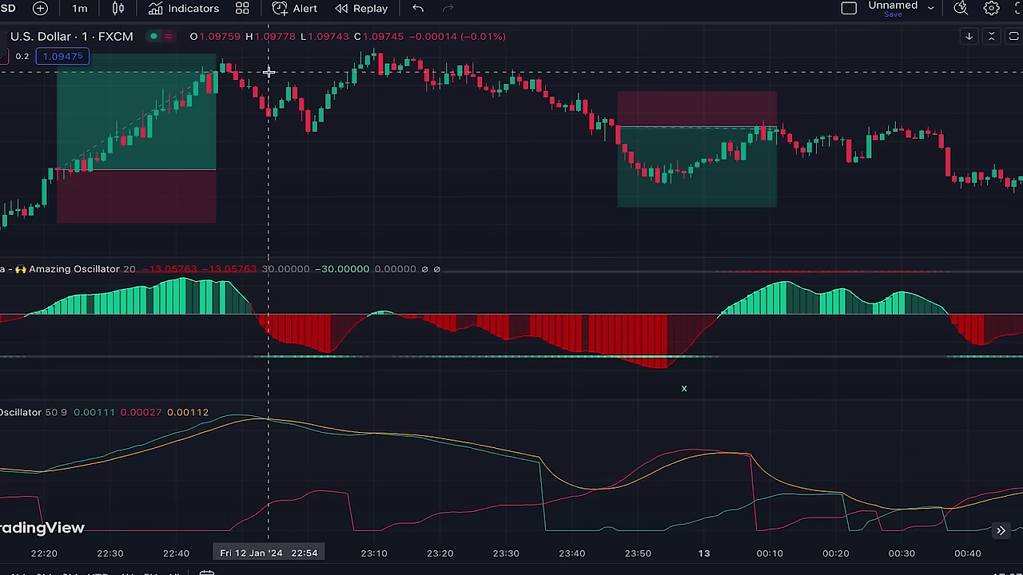
{"action": "mouse_move", "coordinate": [272, 51]}
{"action": "left_mouse_down"}
{"action": "mouse_move", "coordinate": [523, 187]}
{"action": "mouse_move", "coordinate": [591, 179]}
{"action": "left_mouse_up"}
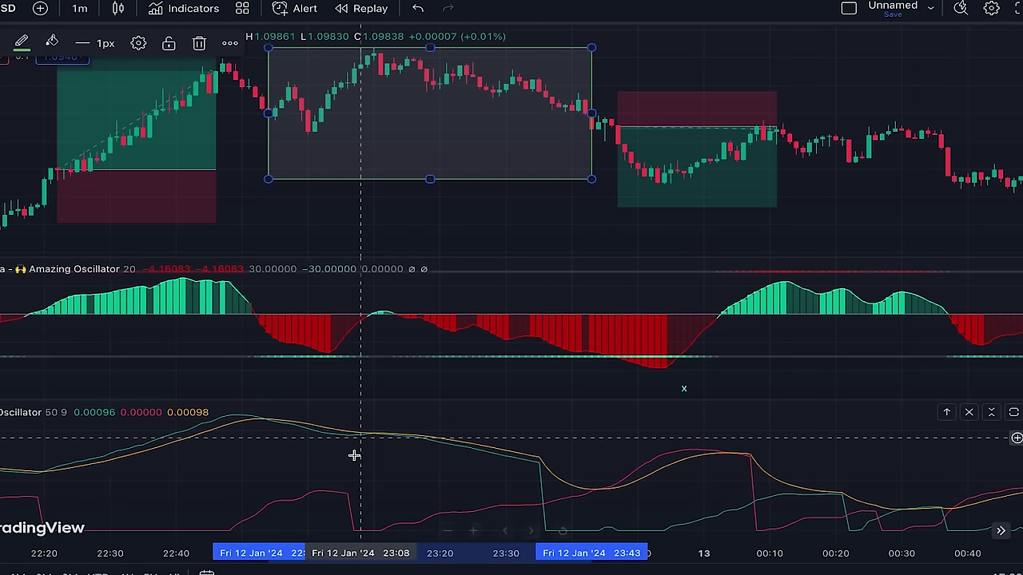
- Finish the first rectangle, undo once, and box the 00:07–00:37 range with a second rectangle
{"action": "scroll", "coordinate": [466, 467], "scroll_direction": "right", "scroll_amount": 6}
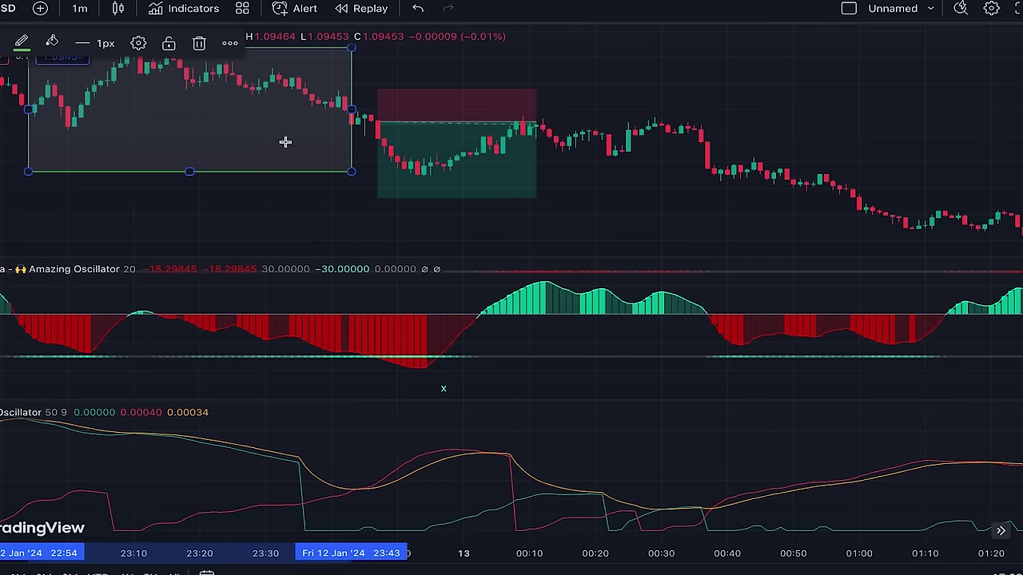
{"action": "key", "text": "Escape"}
{"action": "key", "text": "ctrl+z"}
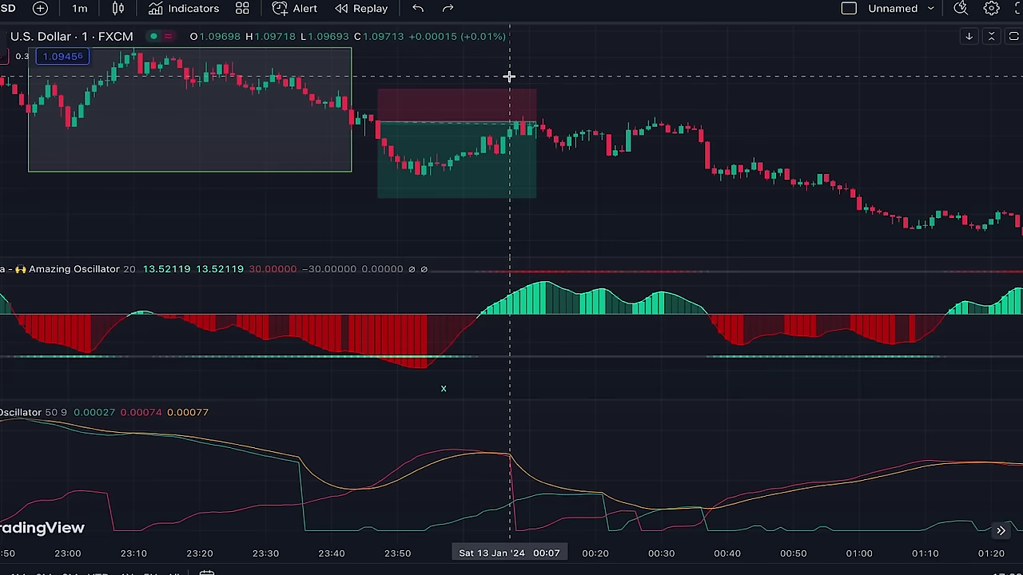
{"action": "mouse_move", "coordinate": [510, 79]}
{"action": "left_mouse_down"}
{"action": "mouse_move", "coordinate": [648, 201]}
{"action": "mouse_move", "coordinate": [707, 198]}
{"action": "left_mouse_up"}
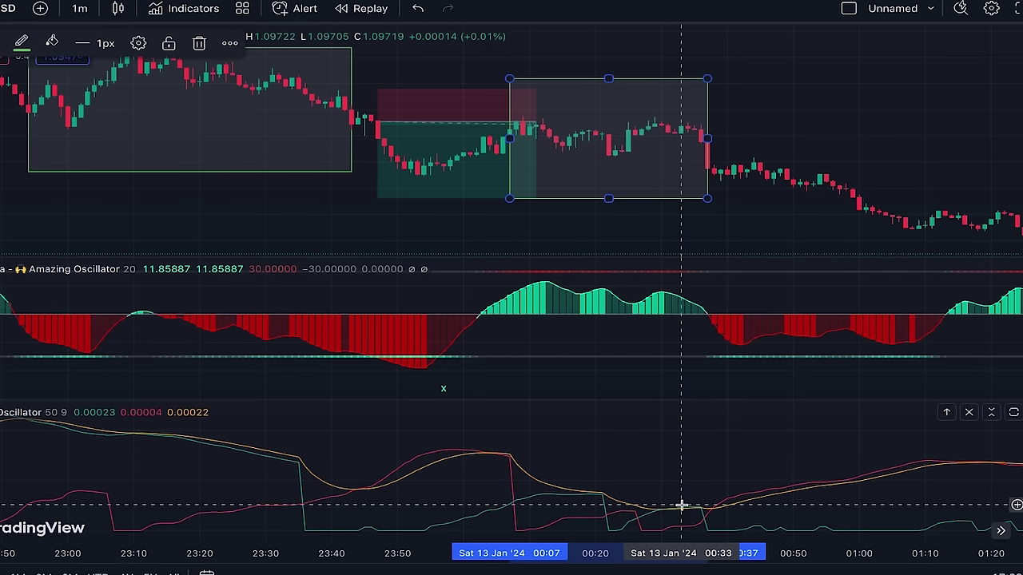
{"action": "scroll", "coordinate": [680, 505], "scroll_direction": "right", "scroll_amount": 3}
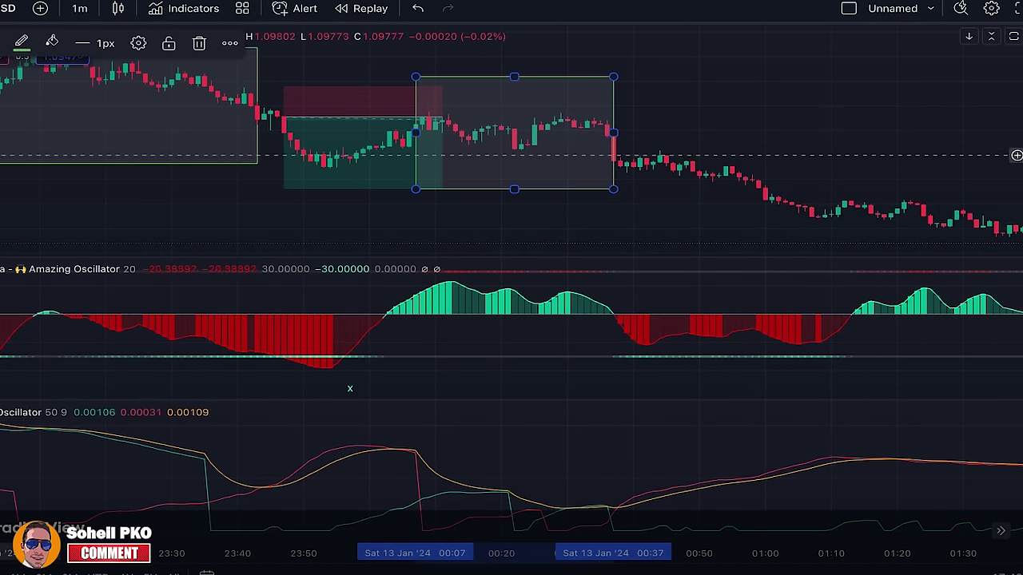
{"action": "left_click", "coordinate": [180, 203]}
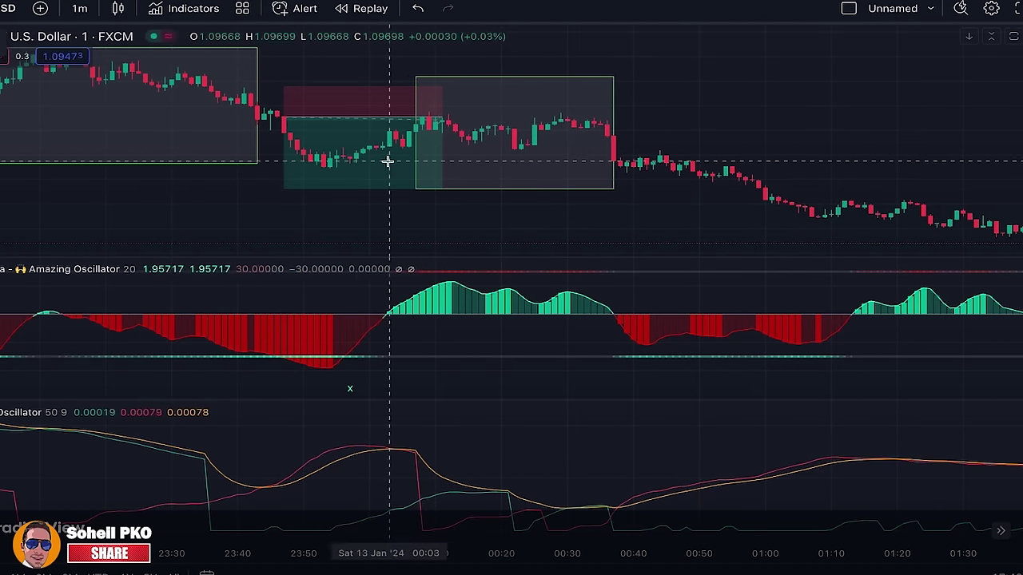
- Place a 1:1 short position at the 00:39 candle and move toward the bars after 01:00
{"action": "left_click", "coordinate": [626, 162]}
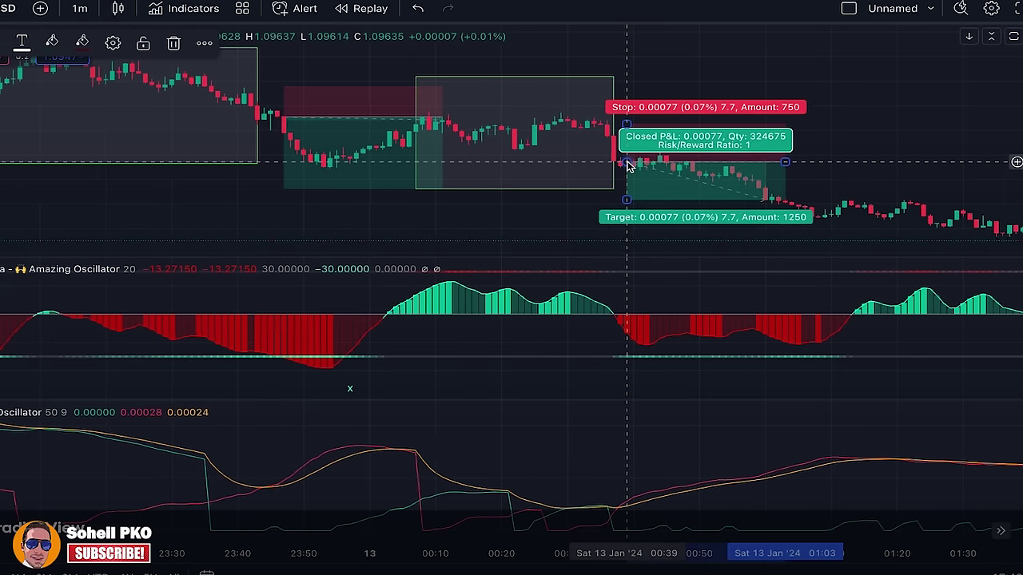
{"action": "scroll", "coordinate": [626, 163], "scroll_direction": "right", "scroll_amount": 8}
{"action": "scroll", "coordinate": [627, 162], "scroll_direction": "right", "scroll_amount": 10}
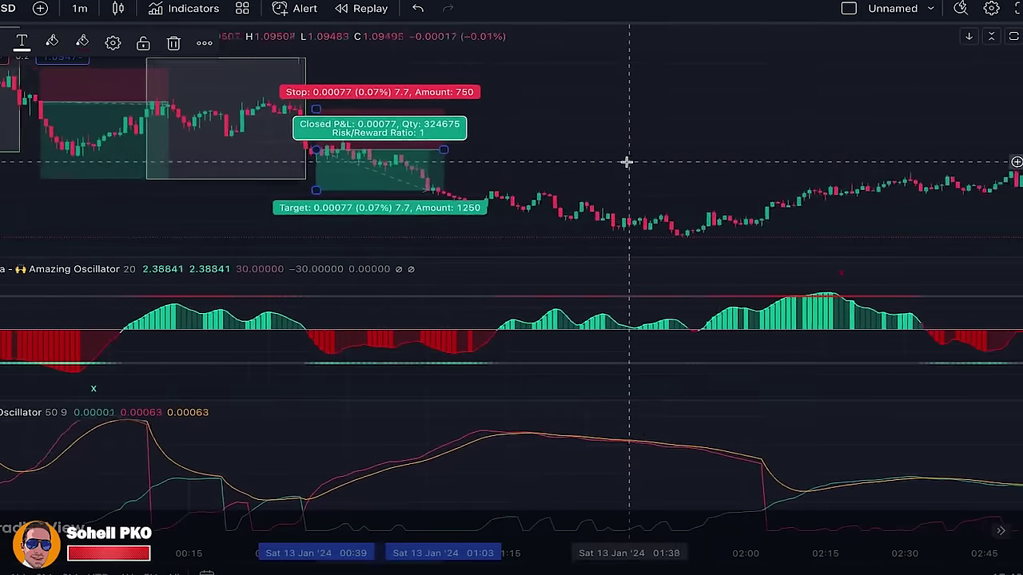
{"action": "scroll", "coordinate": [627, 162], "scroll_direction": "right", "scroll_amount": 2}
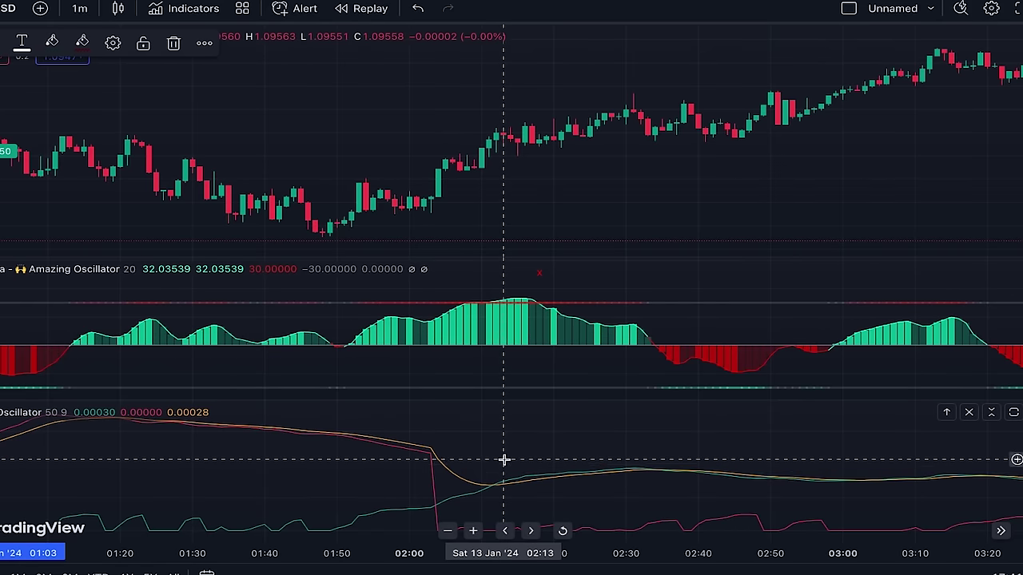
- Move the chart forward to show the 03:10–05:30 bars and their oscillator signals
{"action": "scroll", "coordinate": [504, 450], "scroll_direction": "right", "scroll_amount": 15}
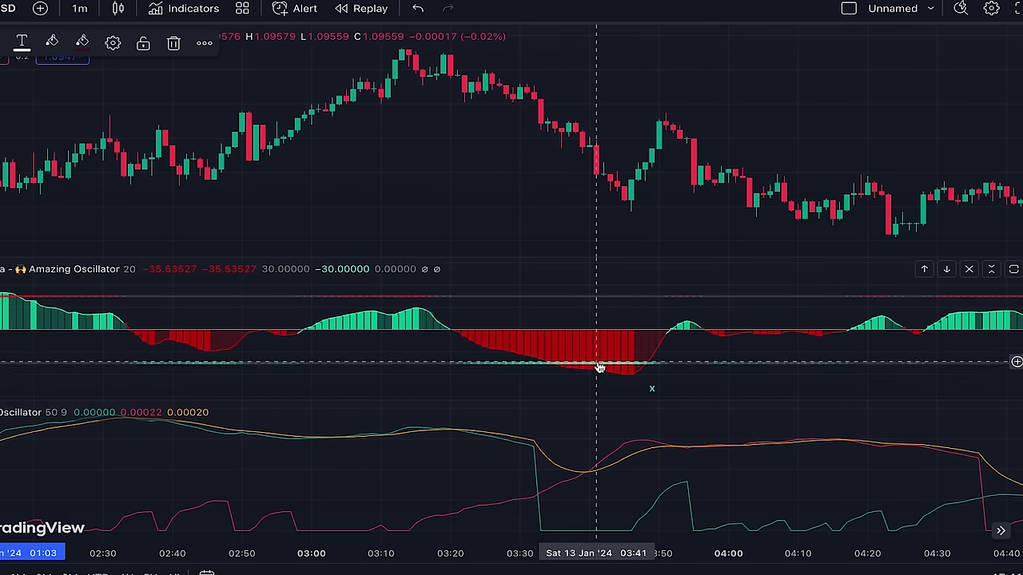
{"action": "scroll", "coordinate": [613, 365], "scroll_direction": "right", "scroll_amount": 10}
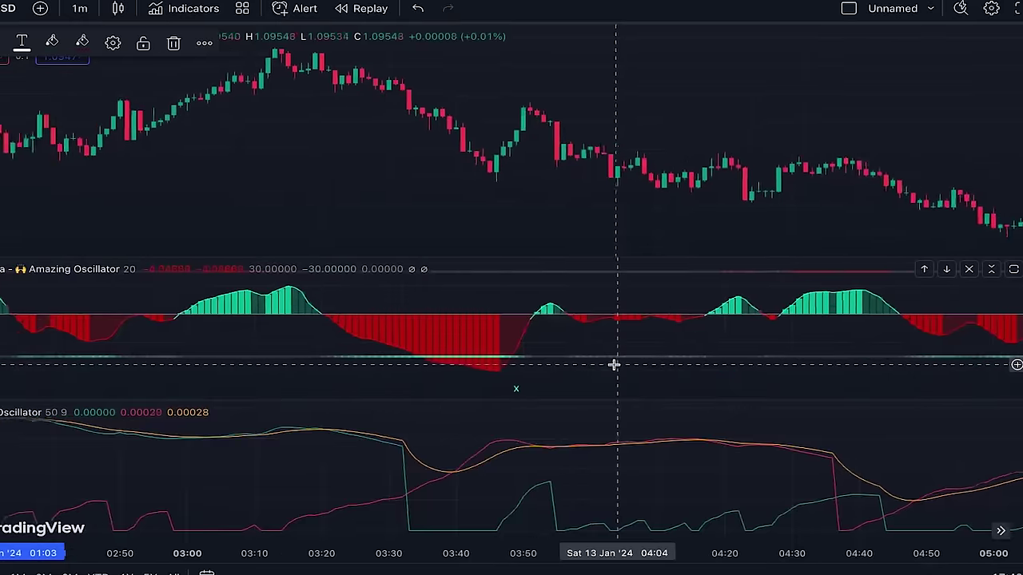
{"action": "scroll", "coordinate": [614, 365], "scroll_direction": "right", "scroll_amount": 1}
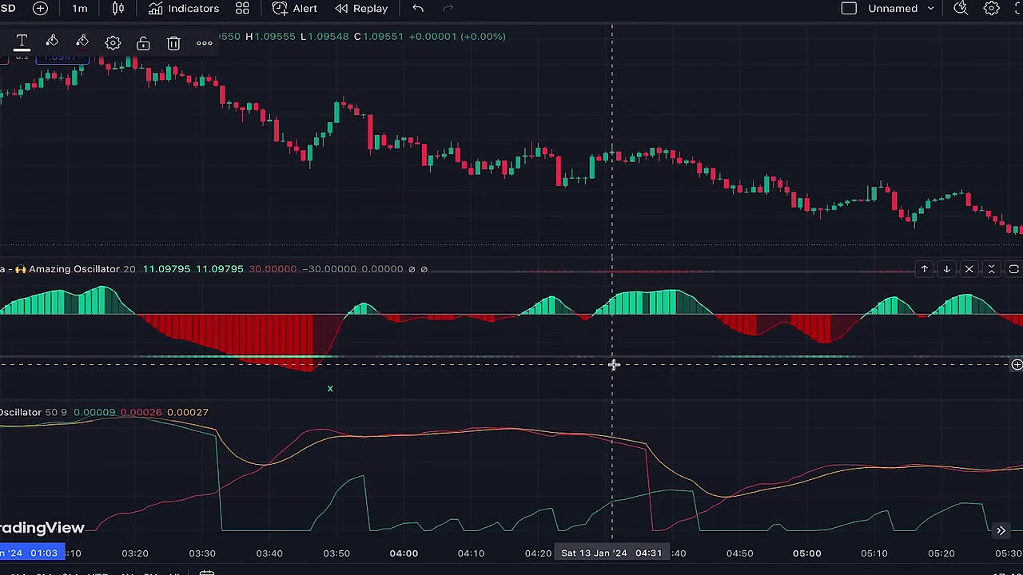